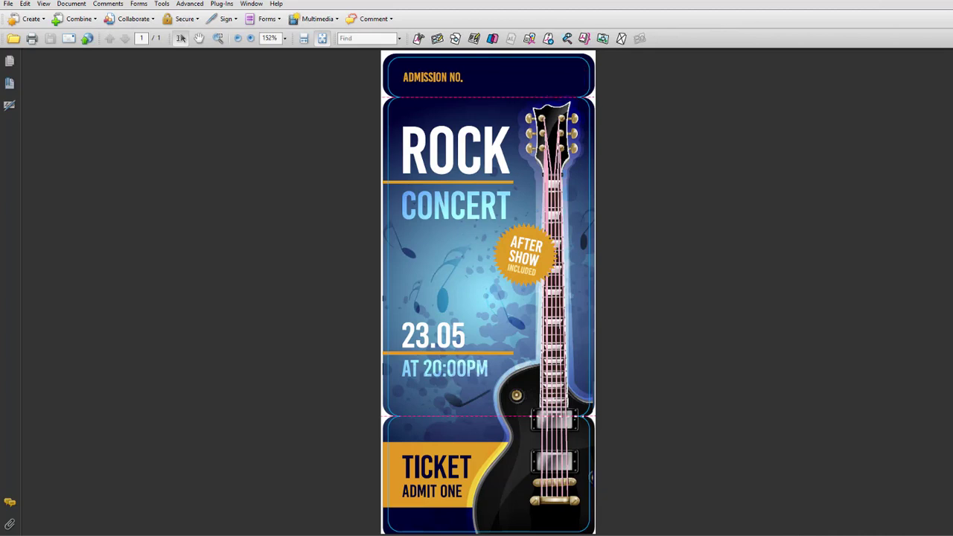
Launch the Prinect 2020 Barcode & VDP Editor on the concert ticket from Acrobat's Plug-Ins menu.
click(221, 4)
click(230, 15)
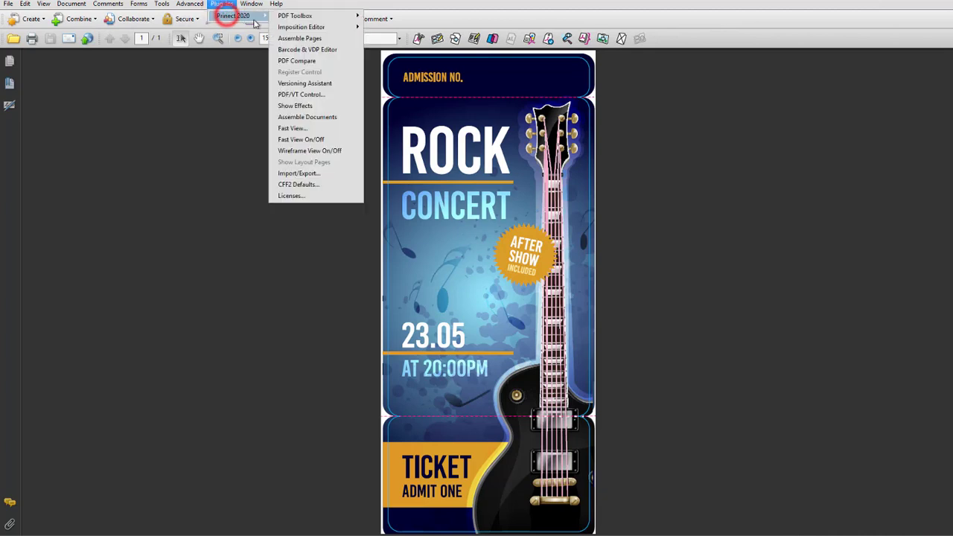
click(288, 50)
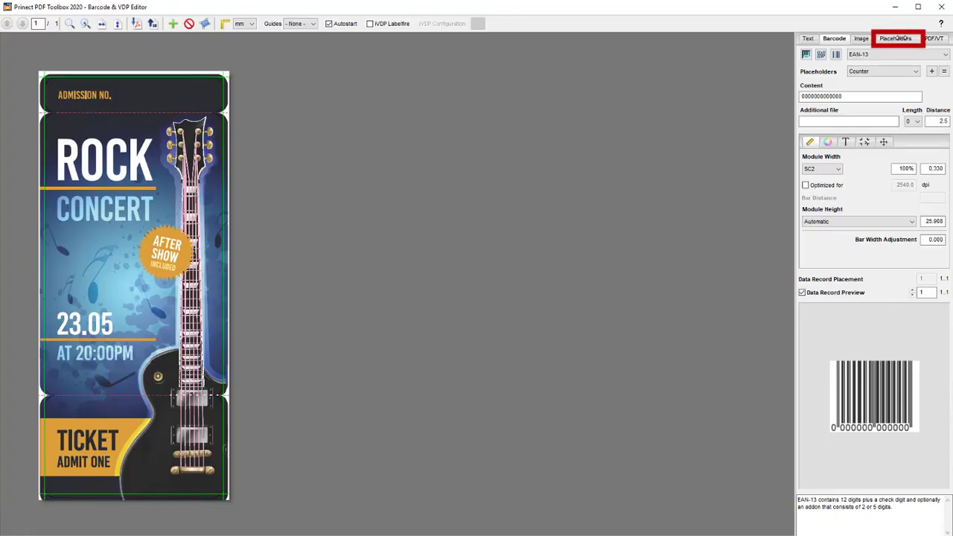
Create a new placeholder with ID Serial-Number and No. Digits set to 5.
click(901, 38)
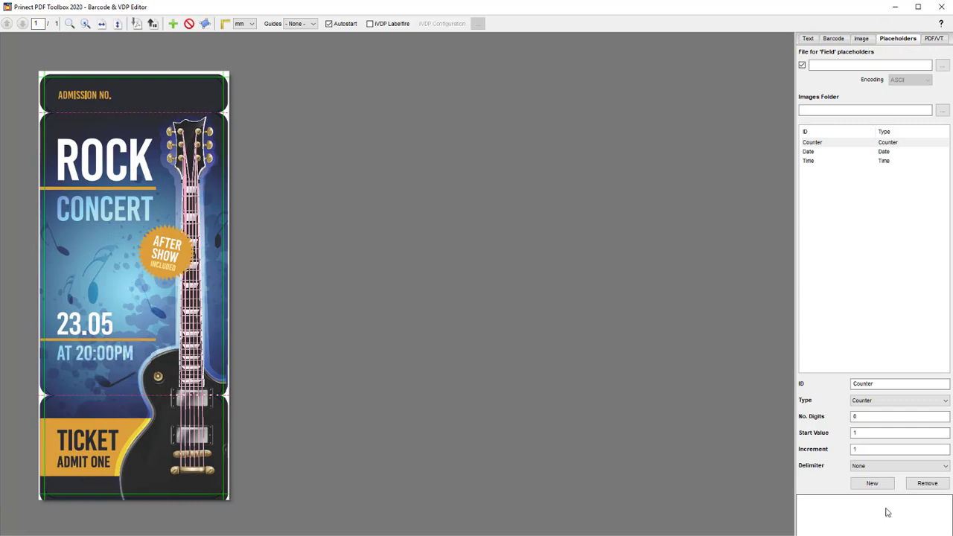
click(872, 484)
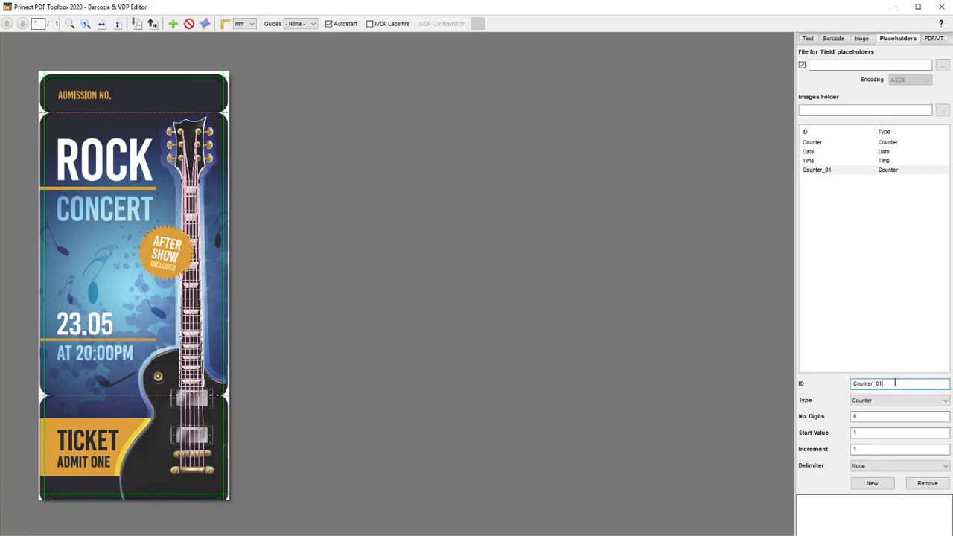
double_click(890, 383)
text(Serial-Number)
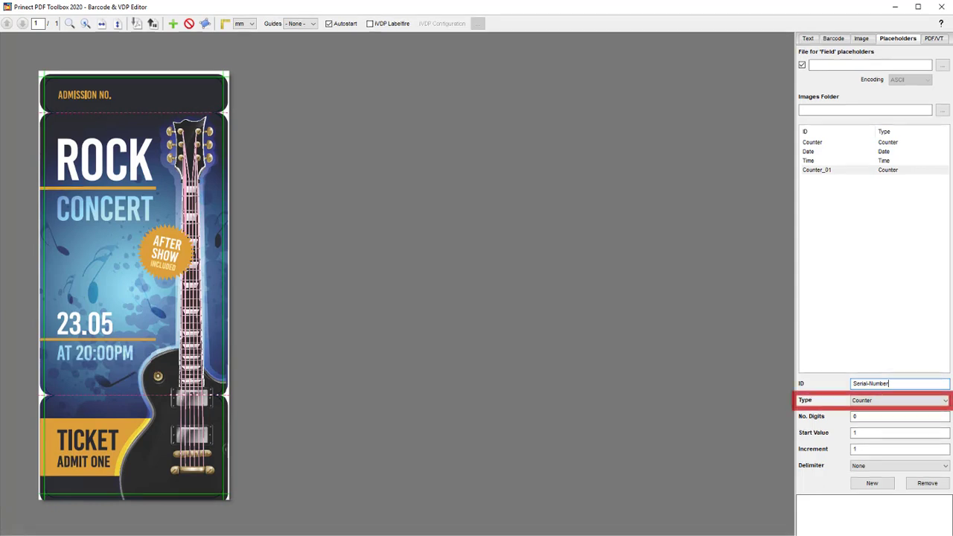
click(869, 416)
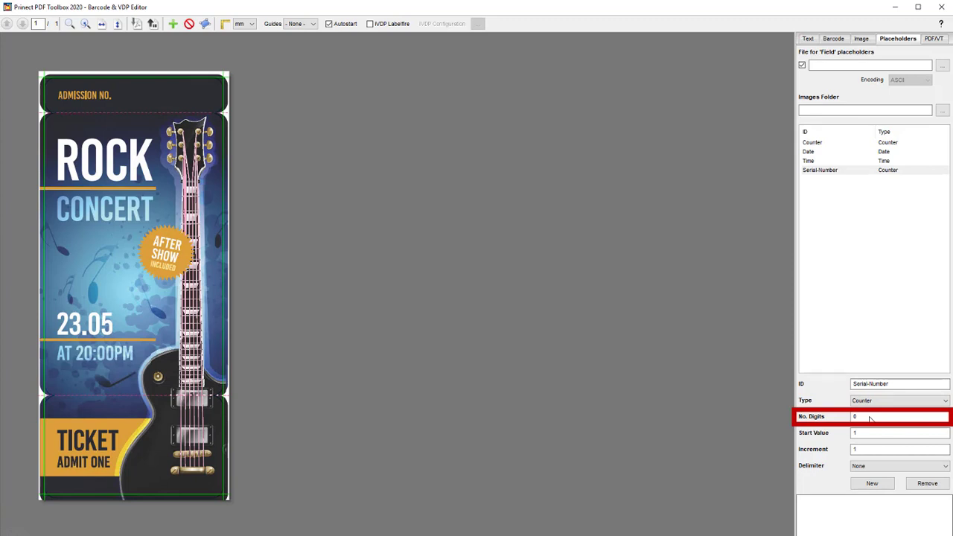
click(870, 417)
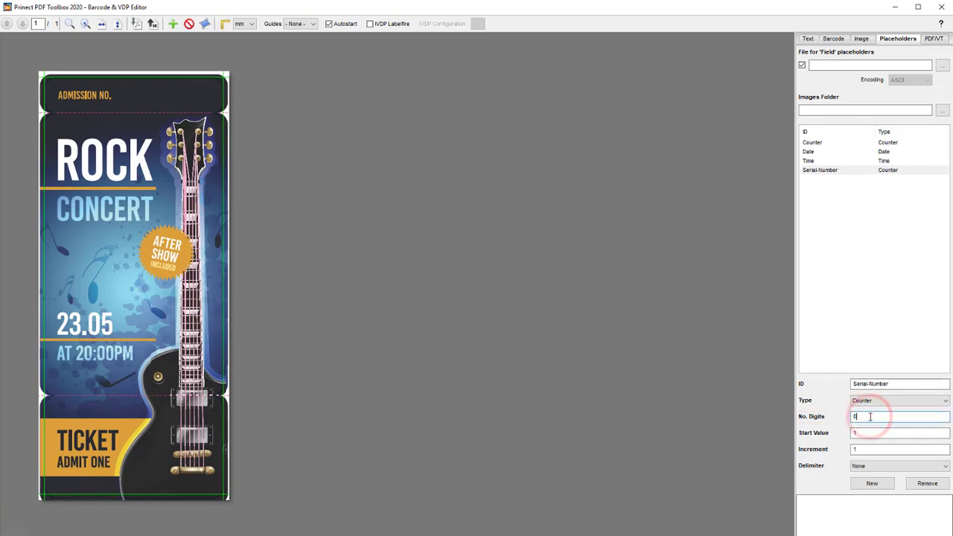
key(BackSpace)
text(5)
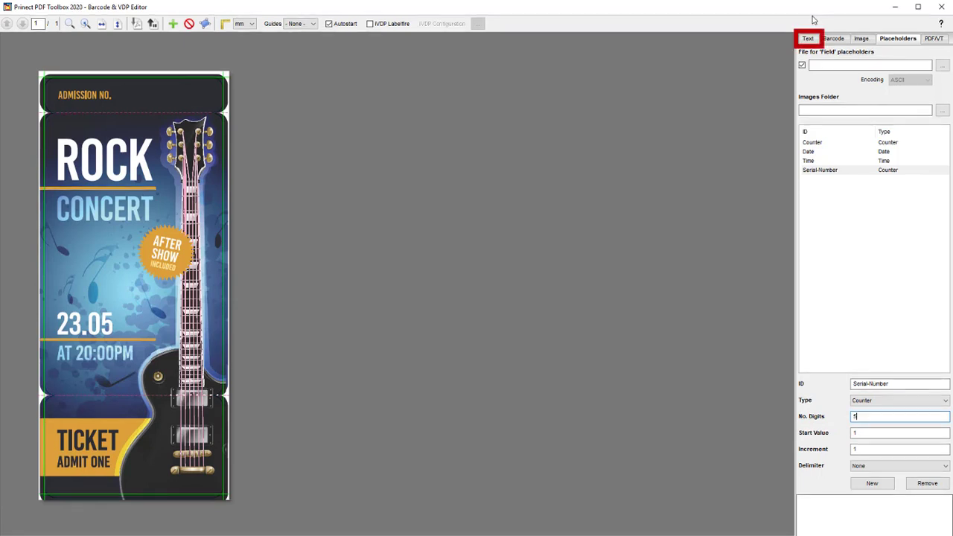
Replace the default 'Text' content with the $[Serial-Number] placeholder.
click(808, 39)
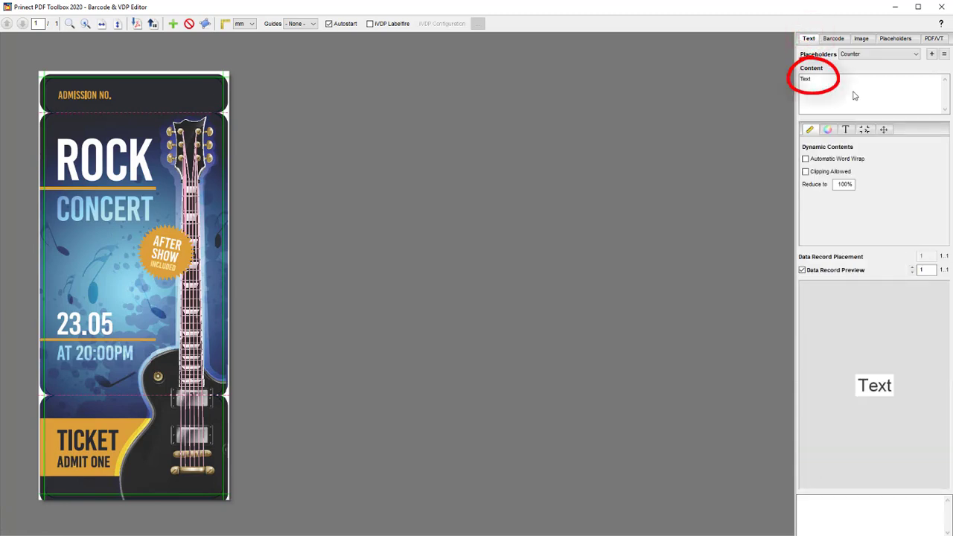
double_click(843, 80)
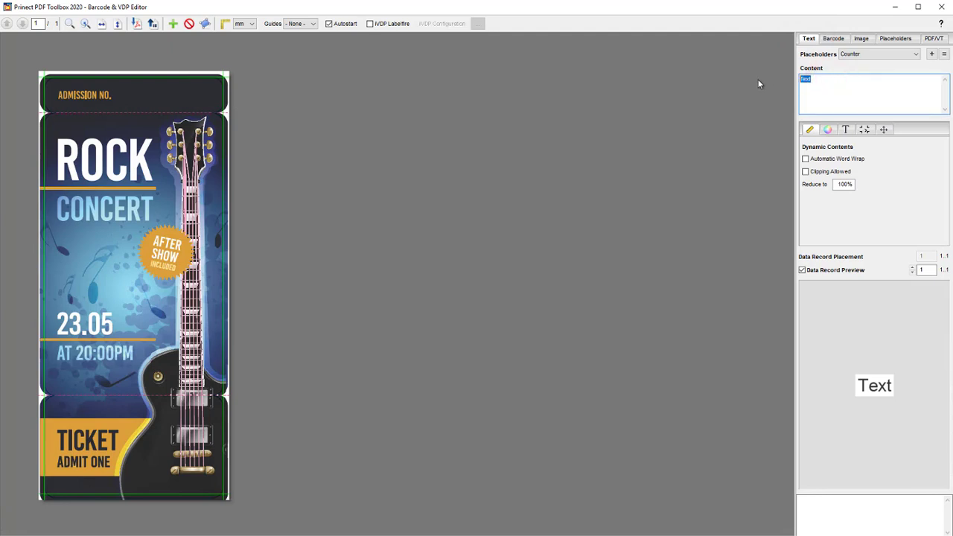
key(BackSpace)
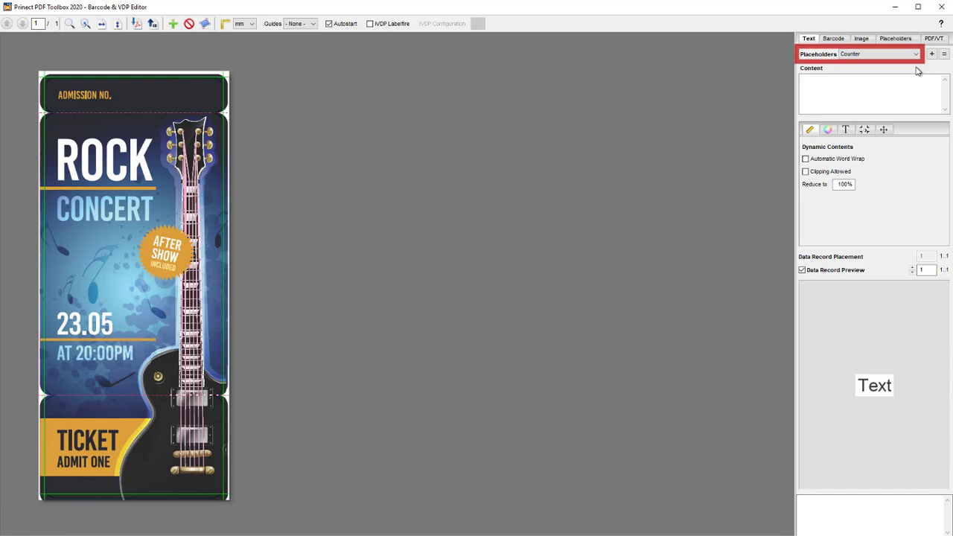
click(915, 55)
click(866, 86)
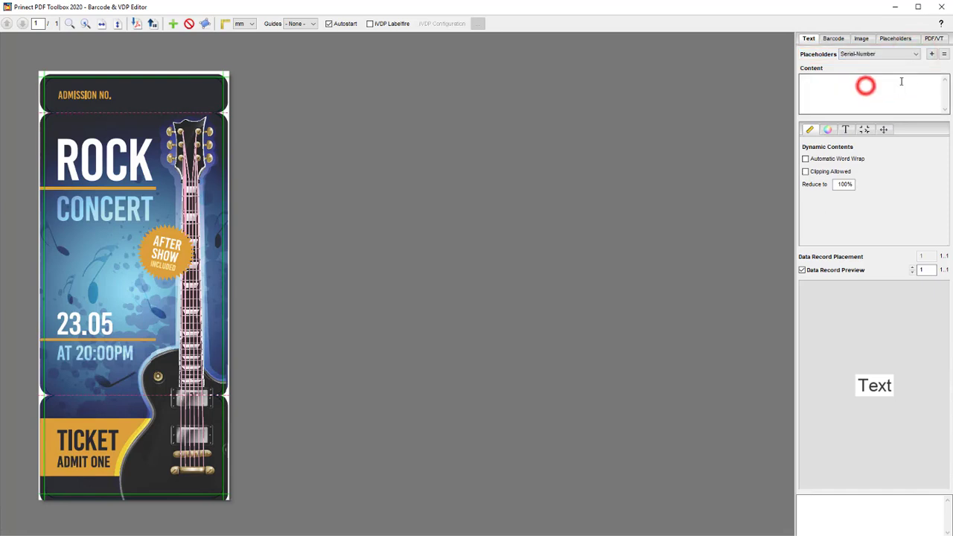
click(931, 54)
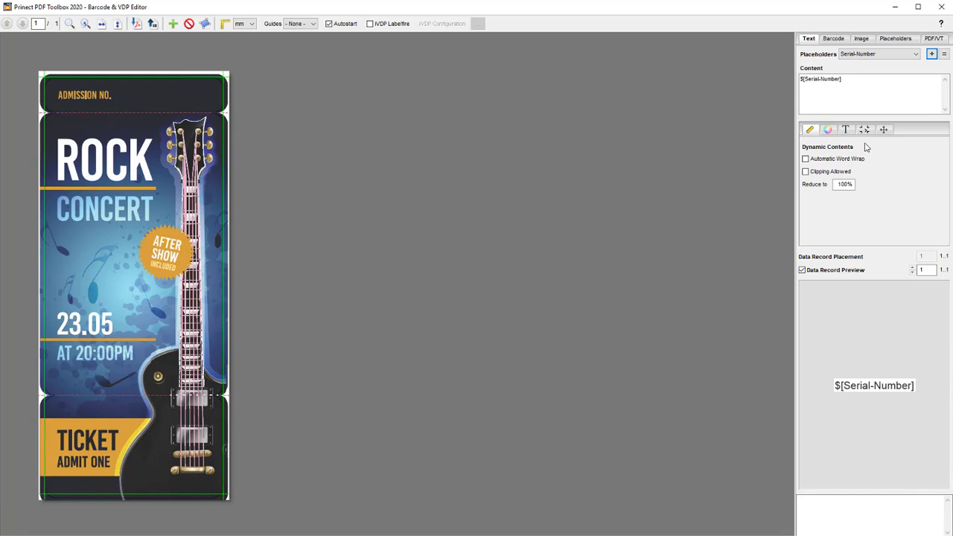
Set text colour White and body colour Knockout, and keep the background Transparent.
click(827, 129)
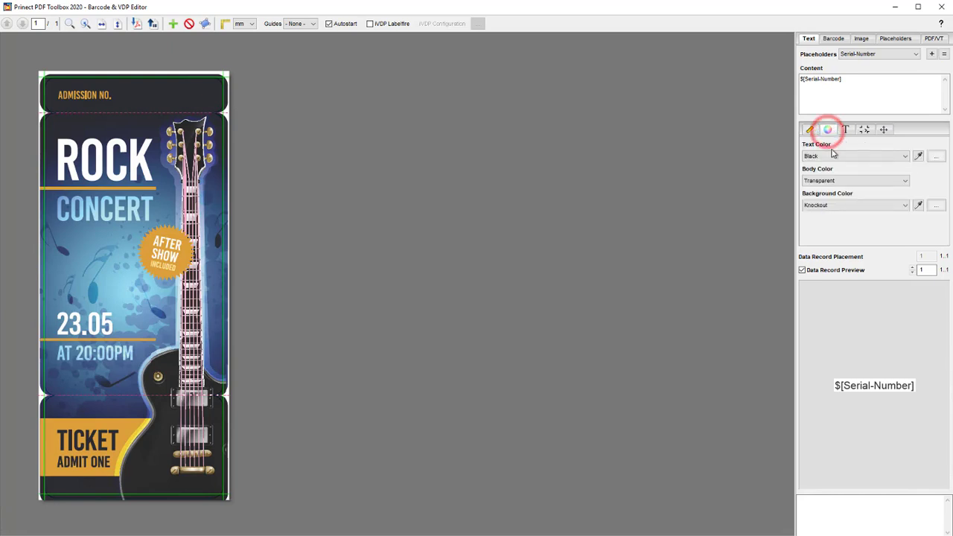
click(833, 154)
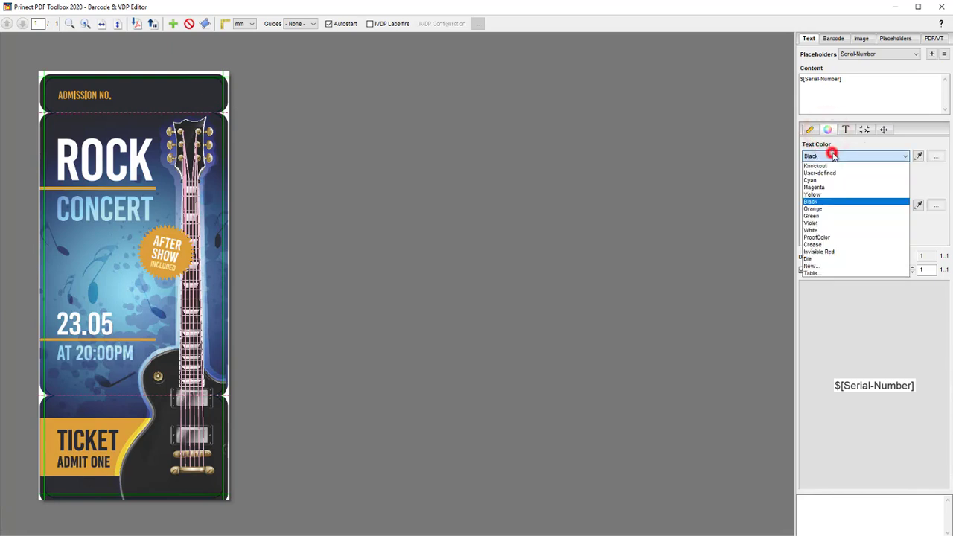
click(831, 230)
click(839, 181)
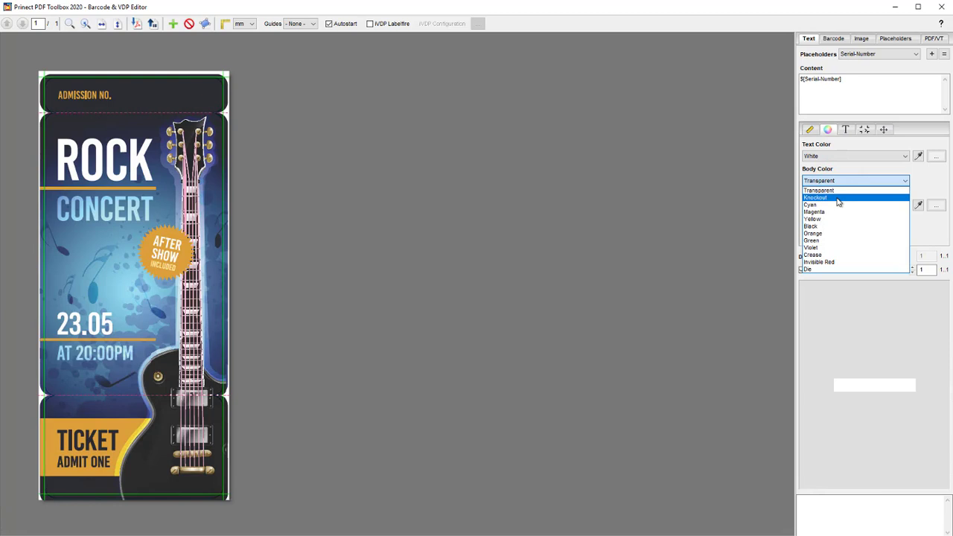
click(837, 198)
click(836, 214)
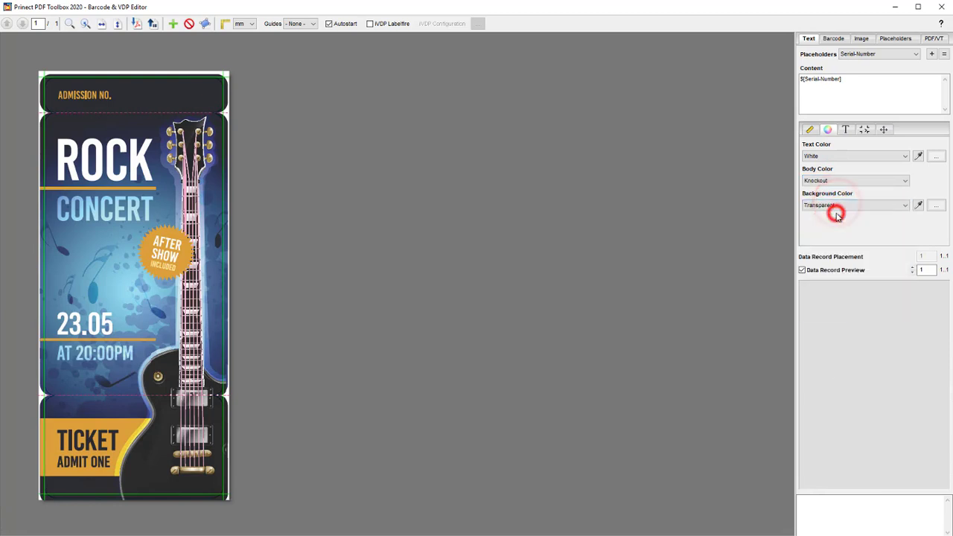
click(845, 129)
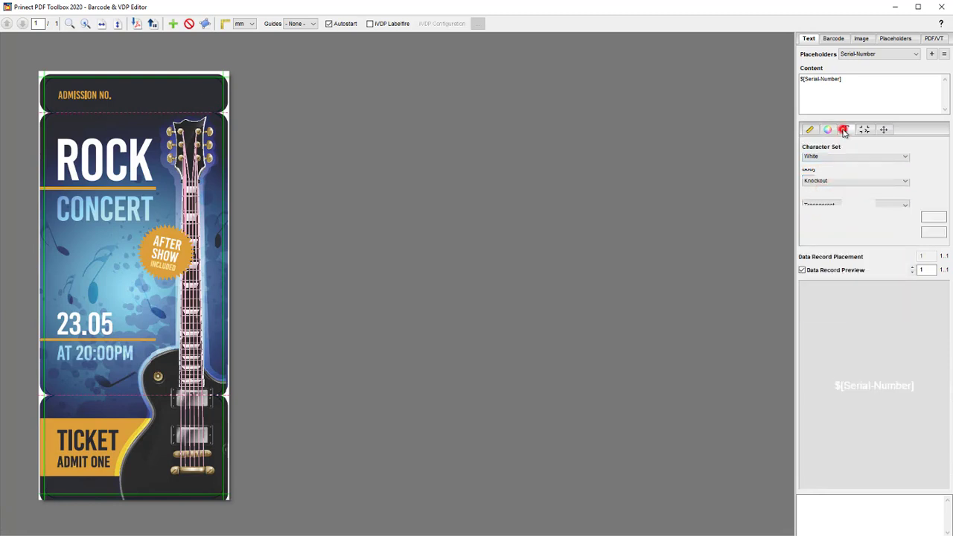
Set the serial number font to Verdana,Bold at 16 pt.
double_click(931, 216)
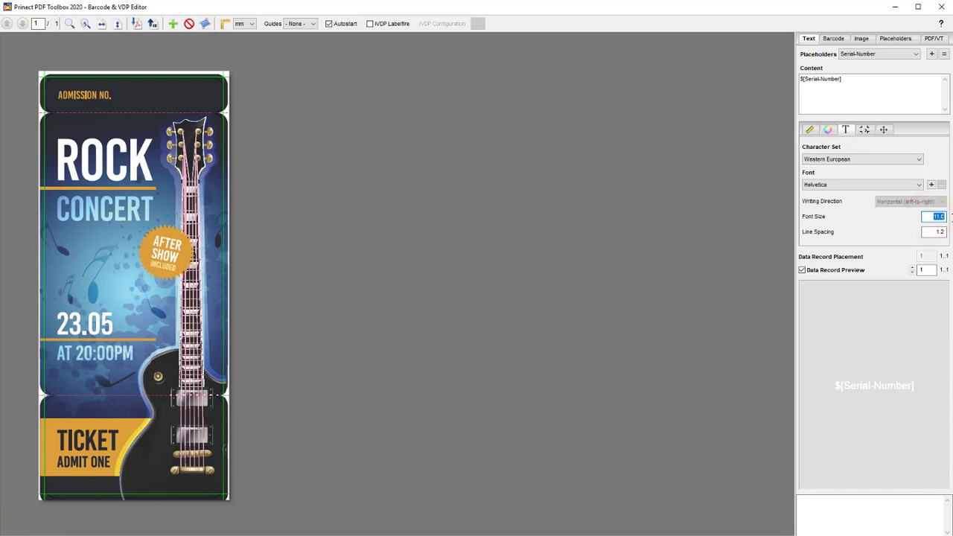
text(16)
key(Tab)
key(Tab)
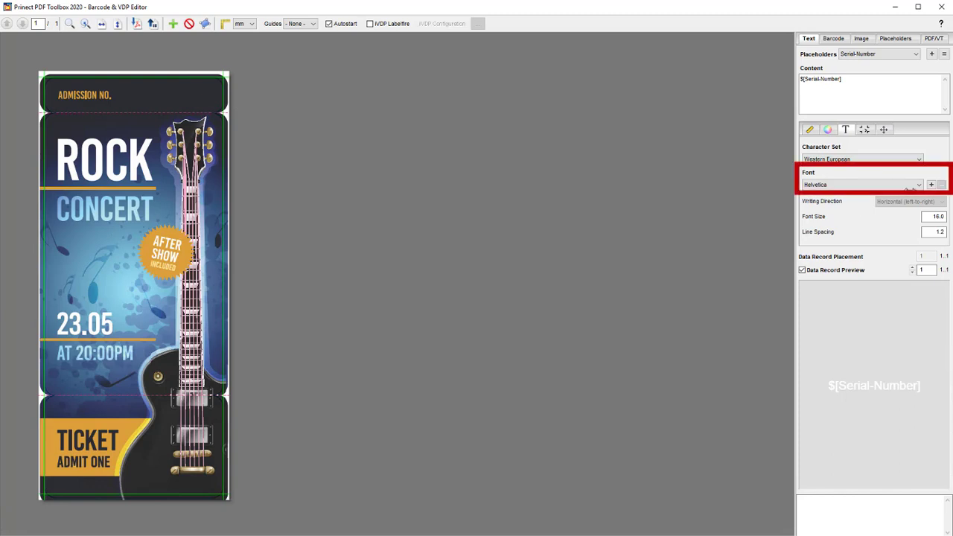
click(931, 184)
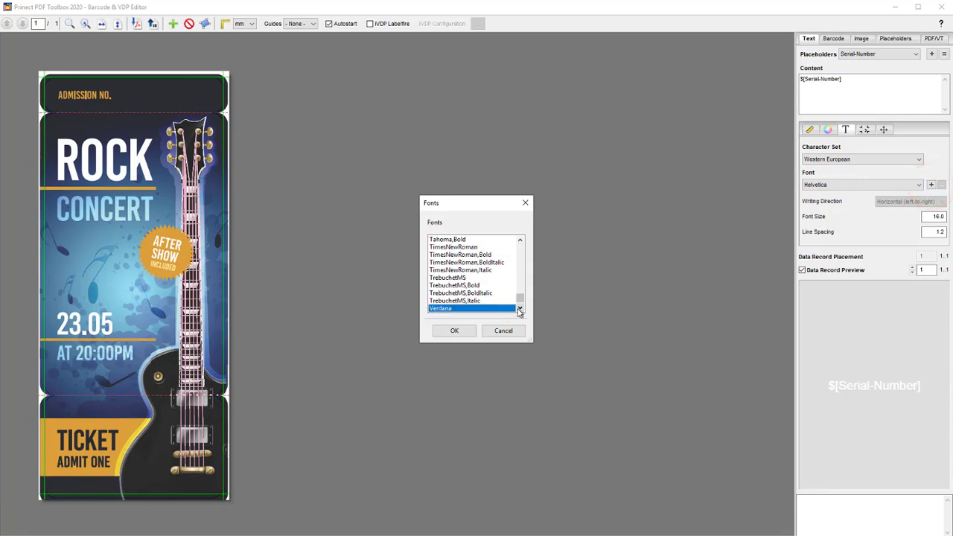
click(468, 301)
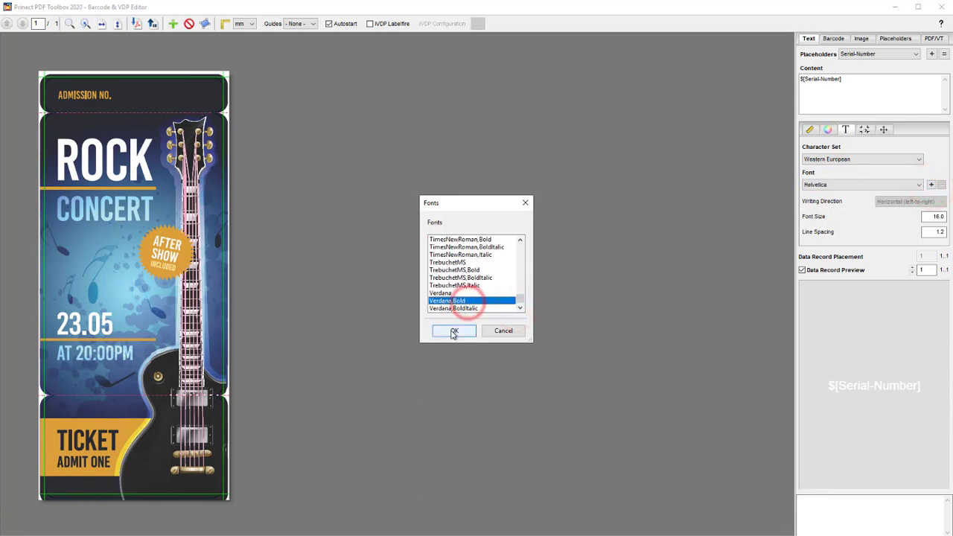
click(455, 331)
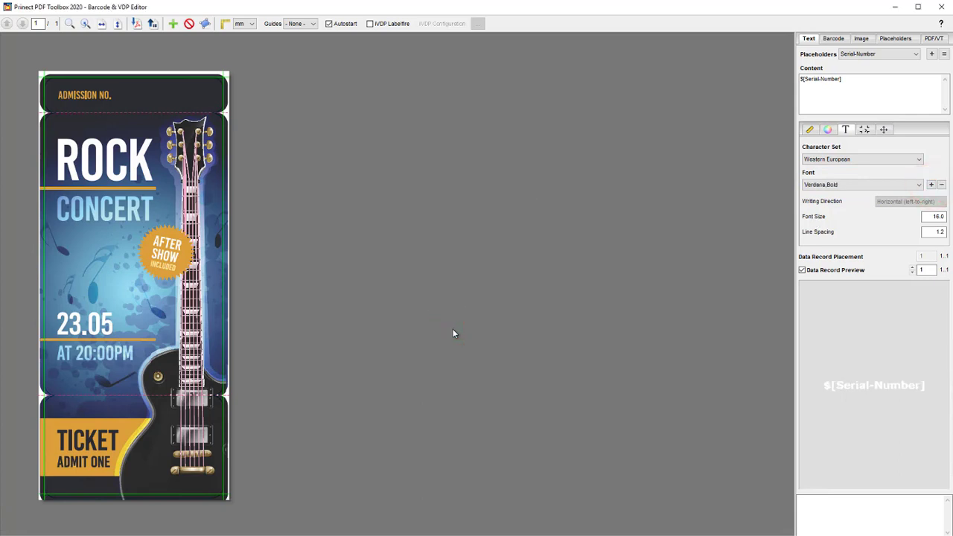
Place the $[Serial-Number] mark beside ADMISSION NO., previewing as 00001.
click(834, 270)
click(802, 270)
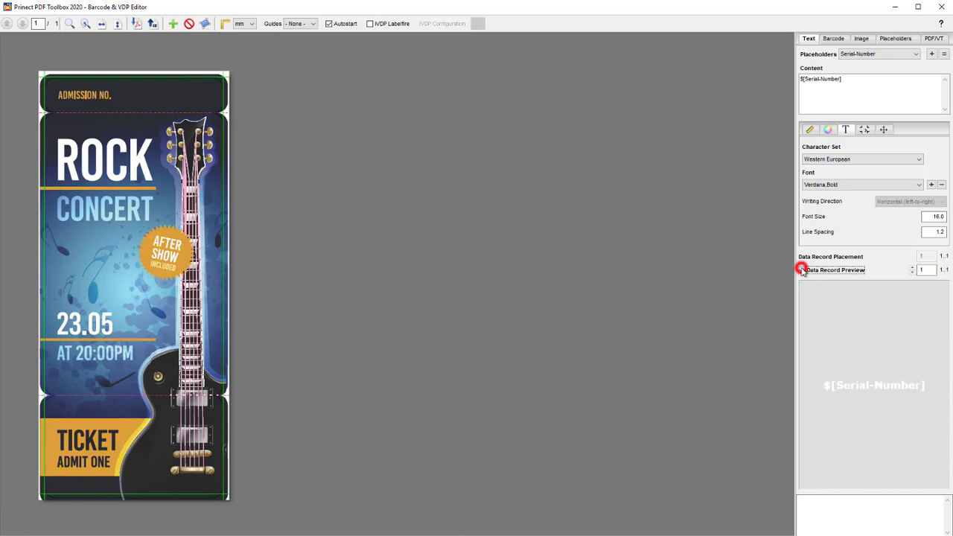
click(861, 341)
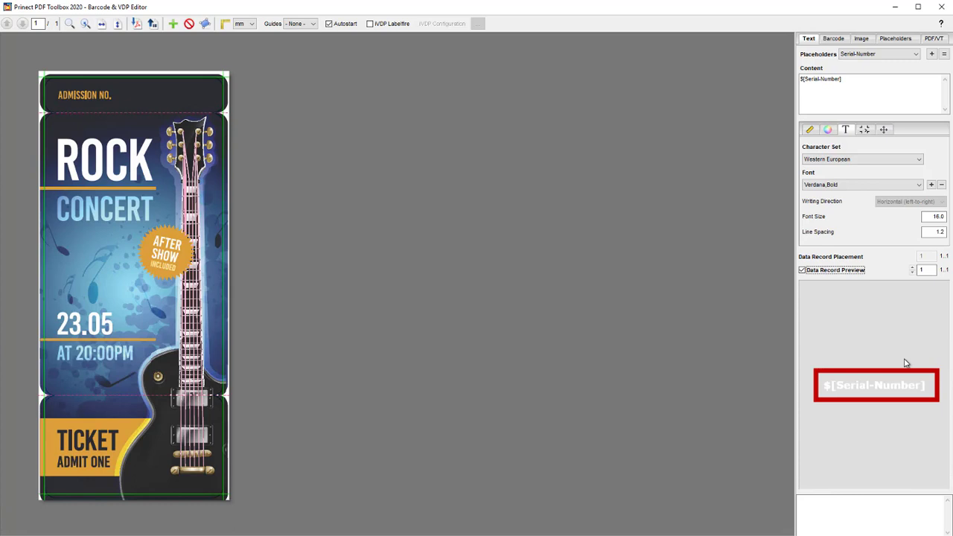
click(890, 386)
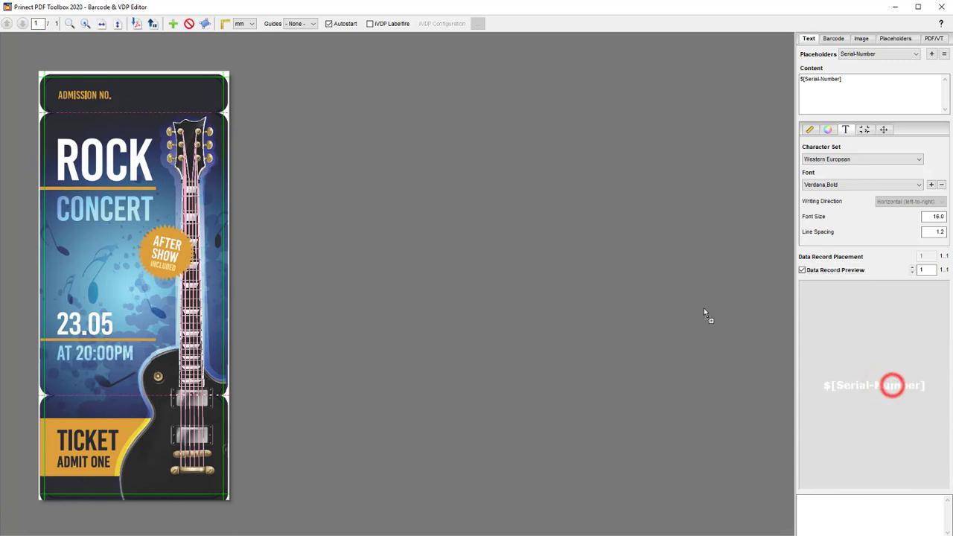
click(152, 96)
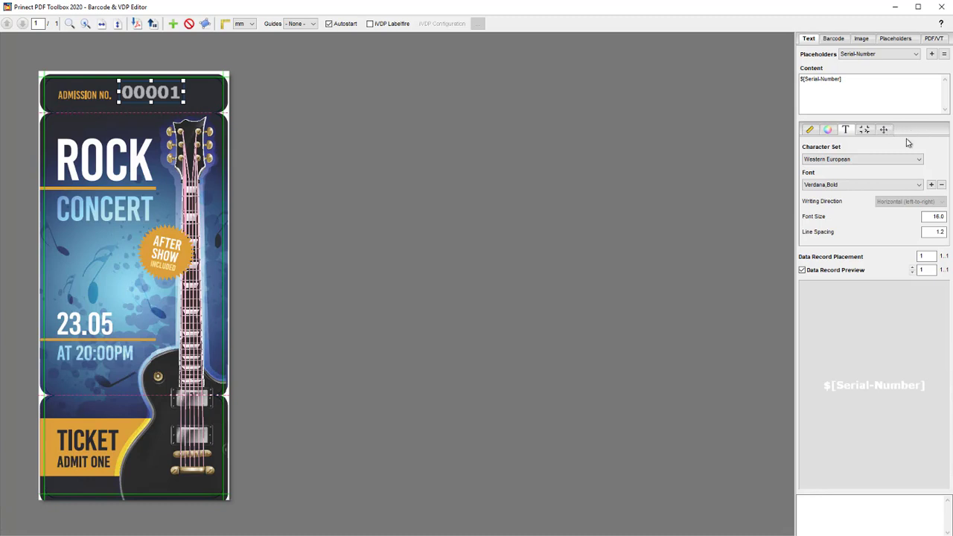
Move the serial-number box to X 40, Y 133 with Right horizontal adjustment.
click(884, 130)
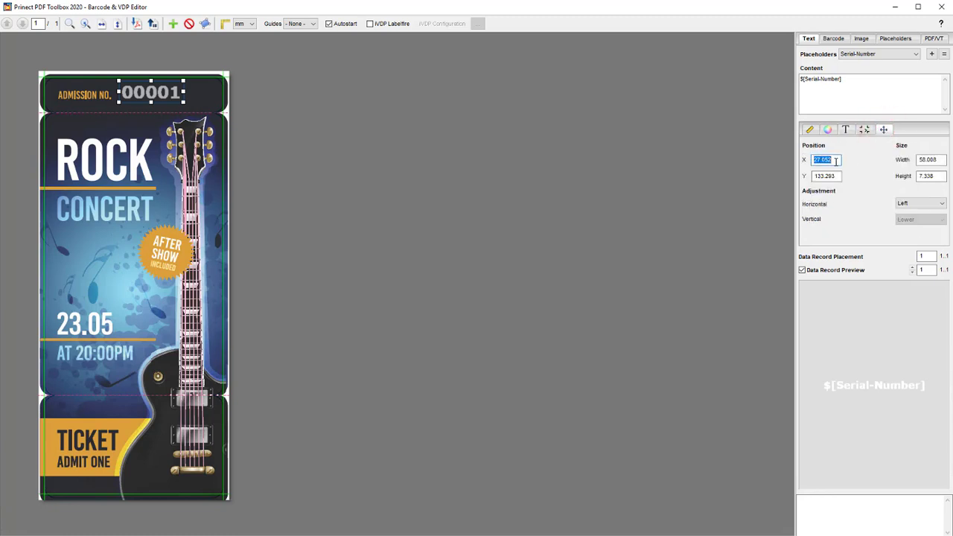
text(40)
key(Tab)
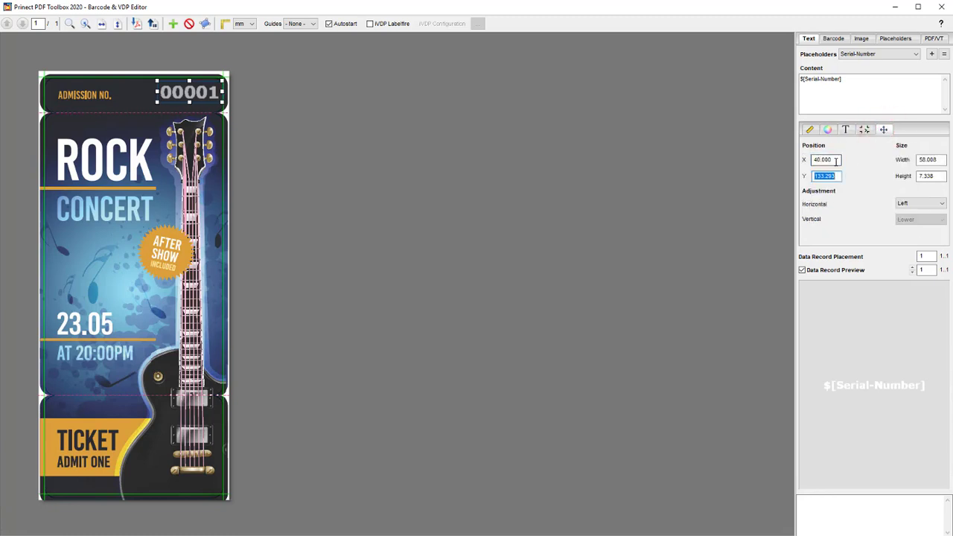
text(133)
key(Tab)
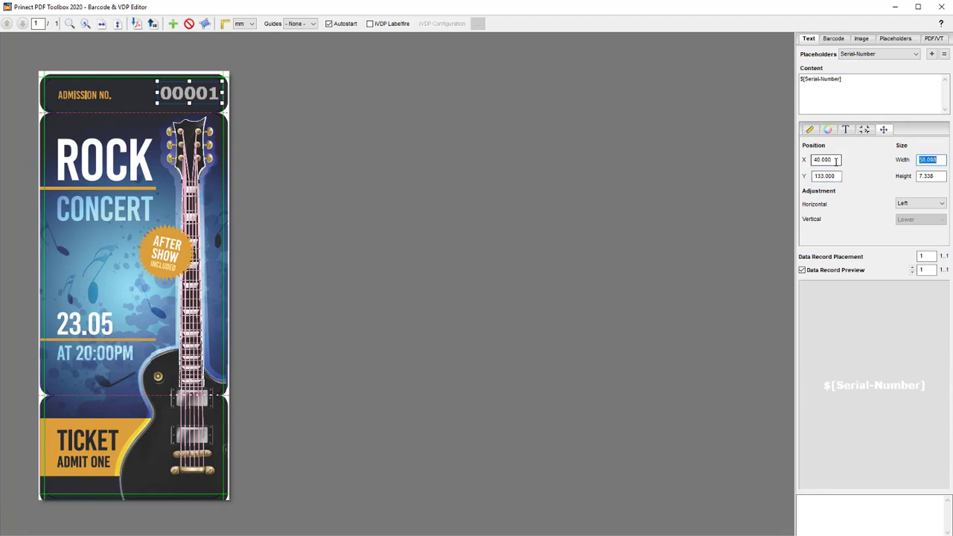
click(904, 206)
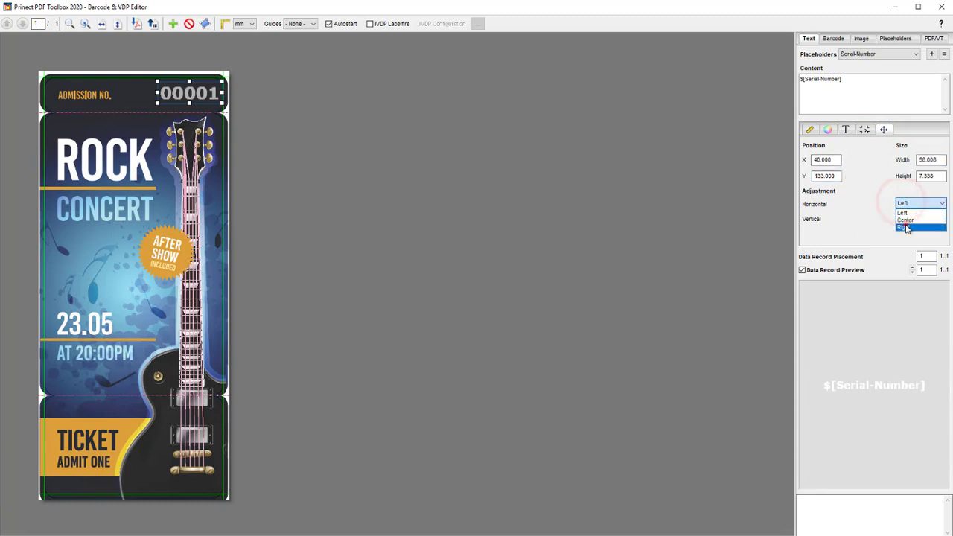
click(906, 227)
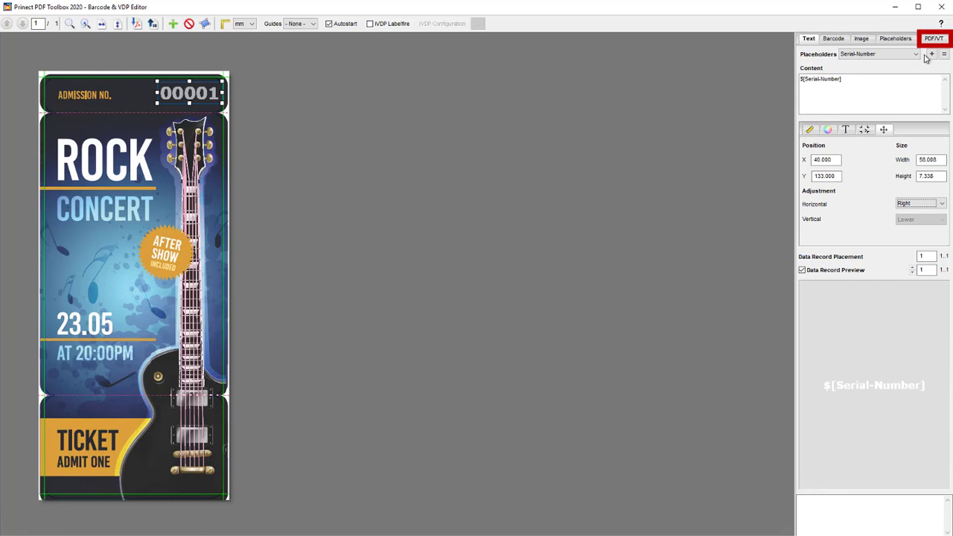
Set Last Data Record to 10000 and create the PDF/VT ticket file.
click(934, 39)
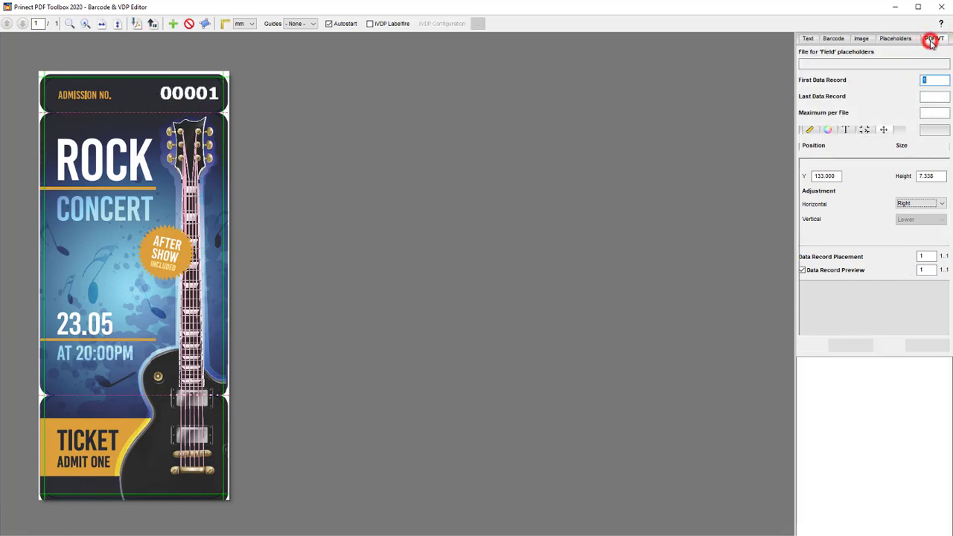
click(930, 94)
text(10)
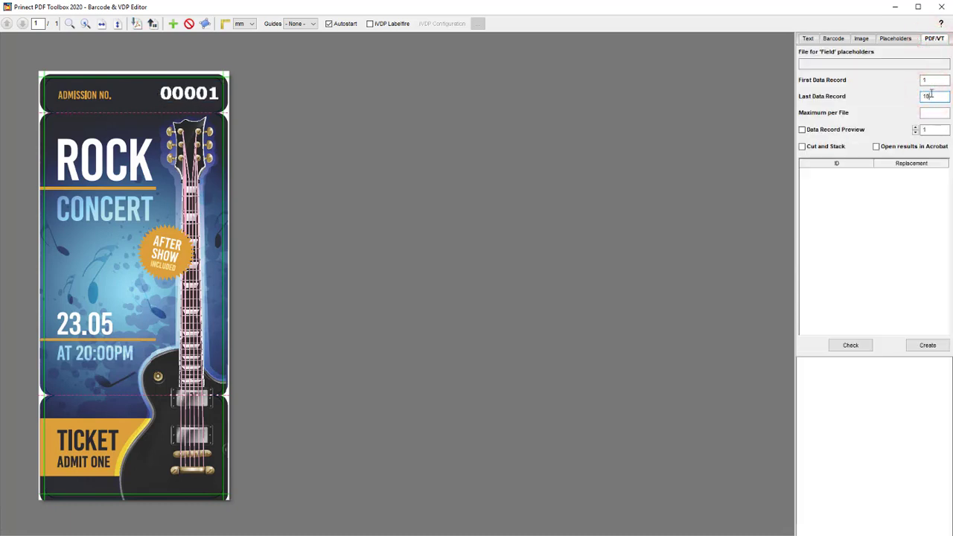
text(000)
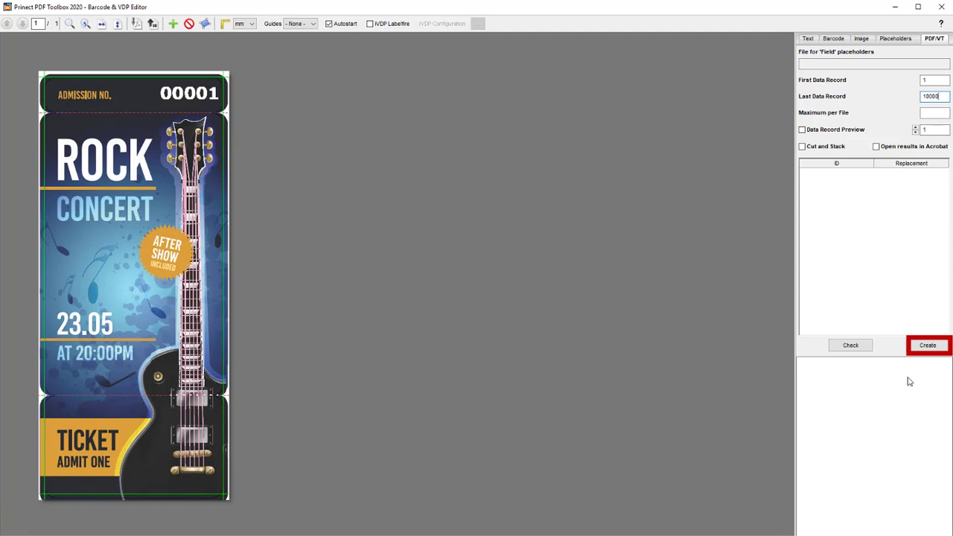
click(927, 346)
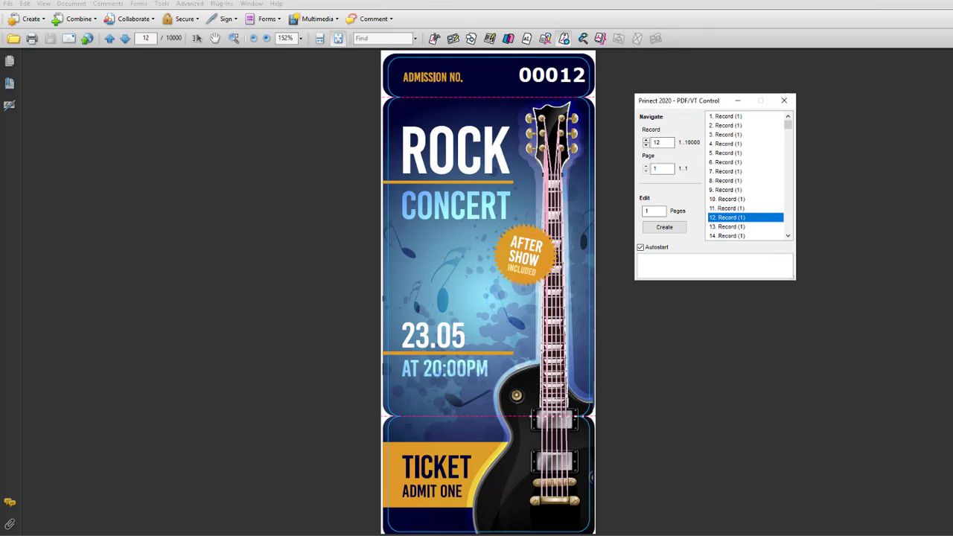
click(763, 119)
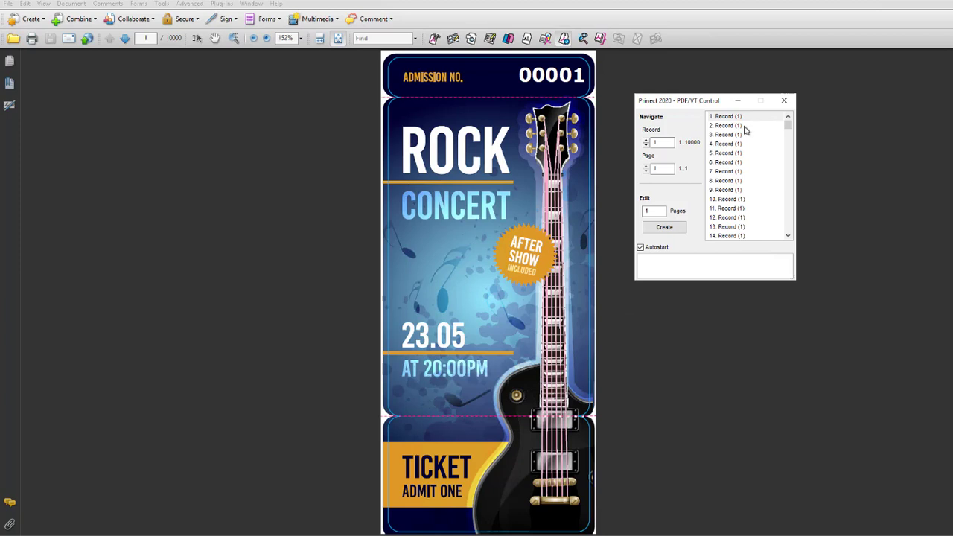
click(740, 125)
click(721, 163)
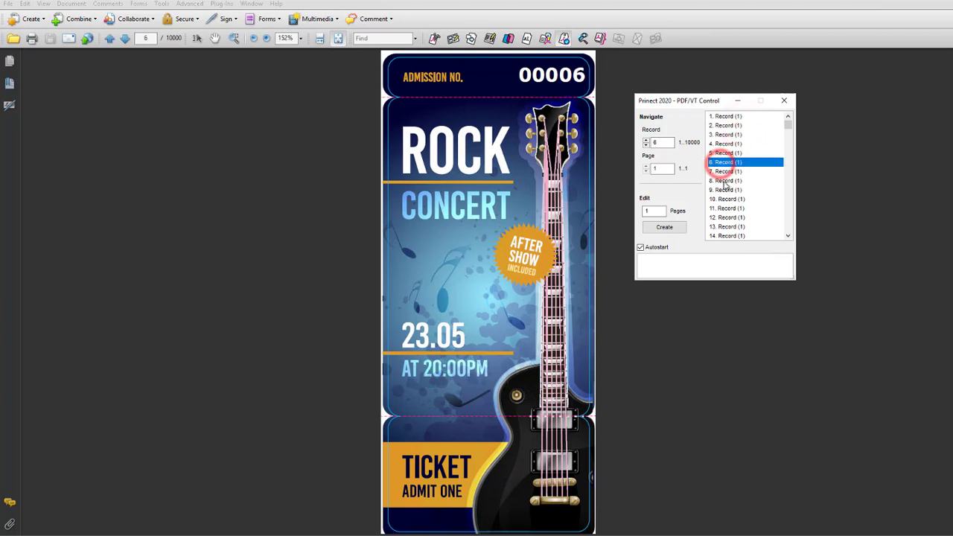
click(721, 189)
click(733, 217)
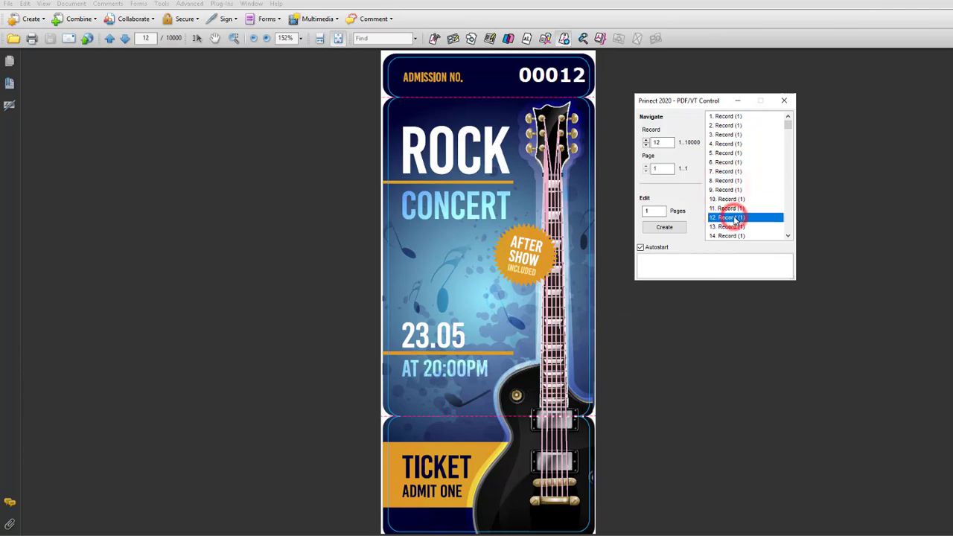